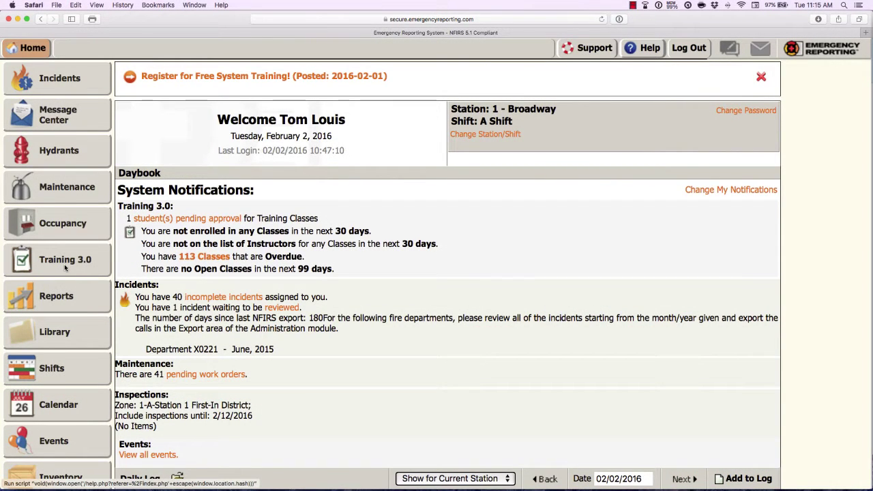
- Open the general settings of the Training 3.0 module to check the hour-tracking options
click(64, 268)
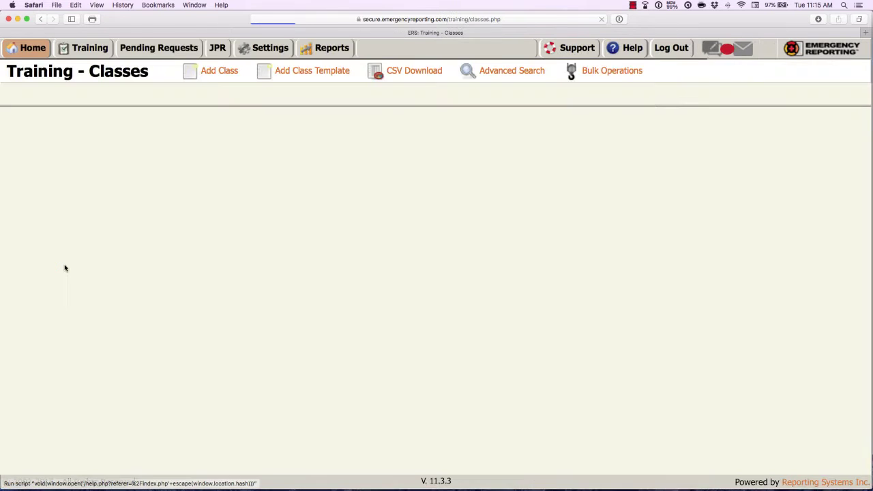
click(263, 58)
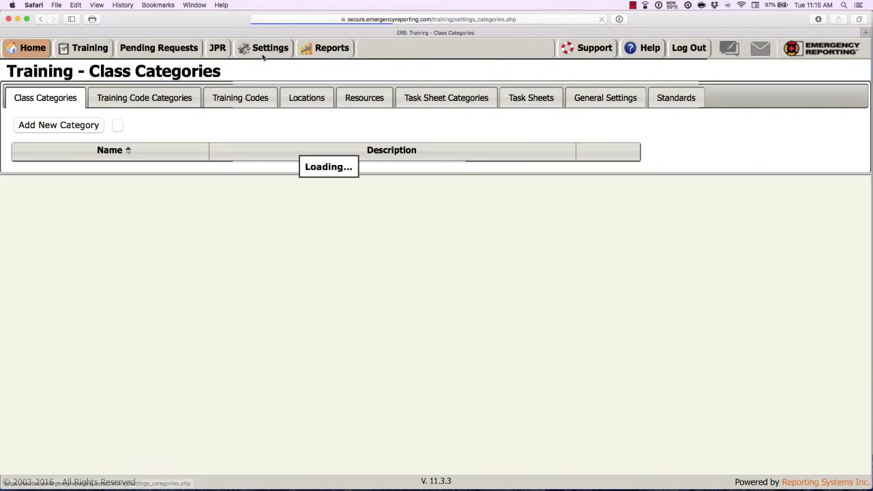
click(585, 99)
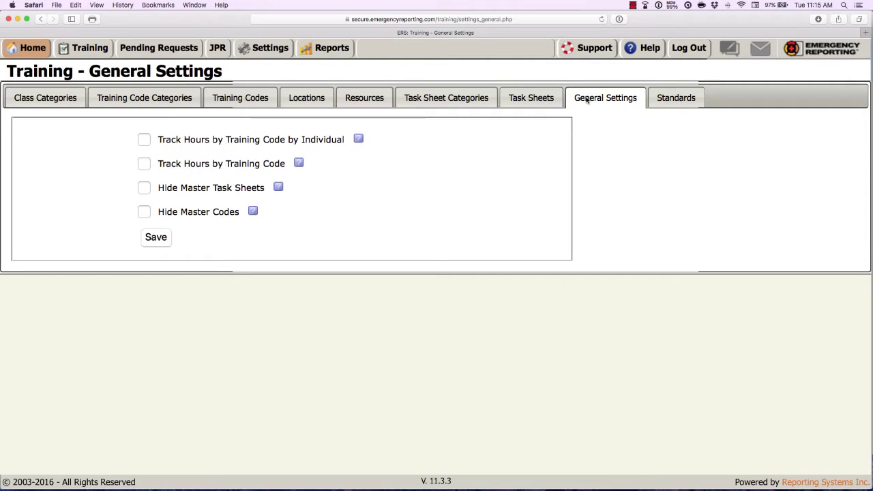
- Open the Annual Extrication Update class and review its details and its people list
click(105, 47)
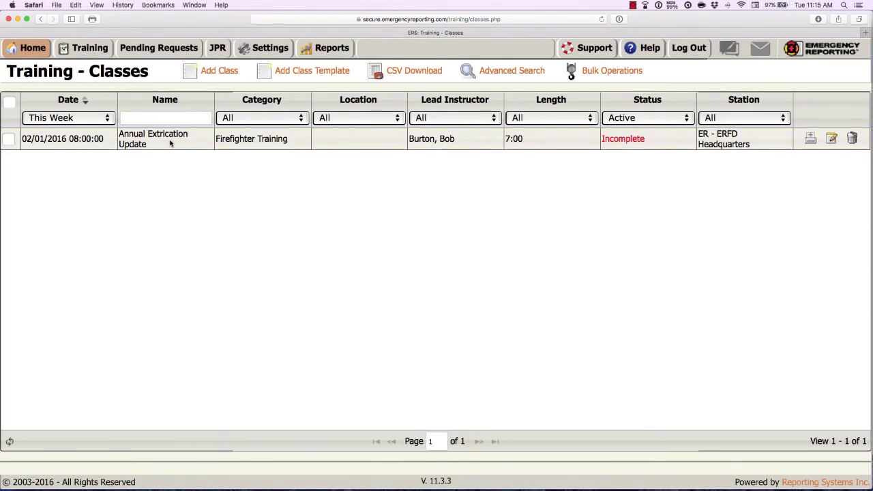
click(171, 142)
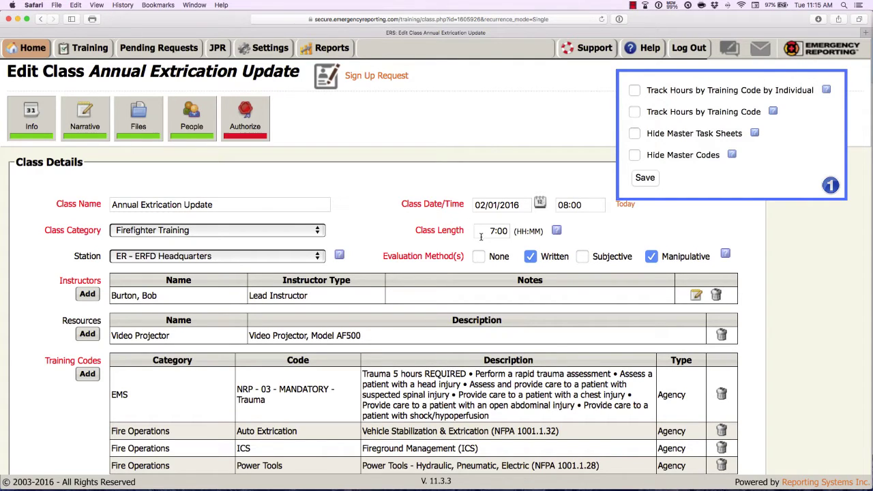
click(185, 124)
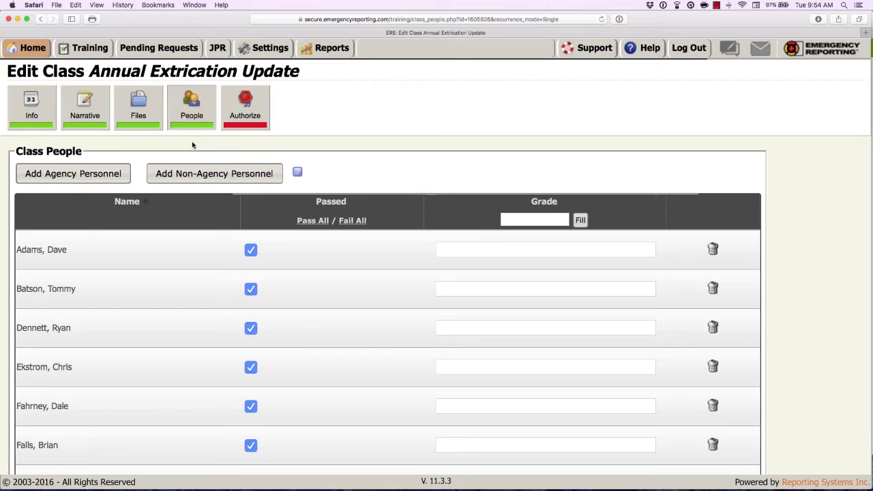
- Enable Track Hours by Training Code in the training general settings and save
click(259, 51)
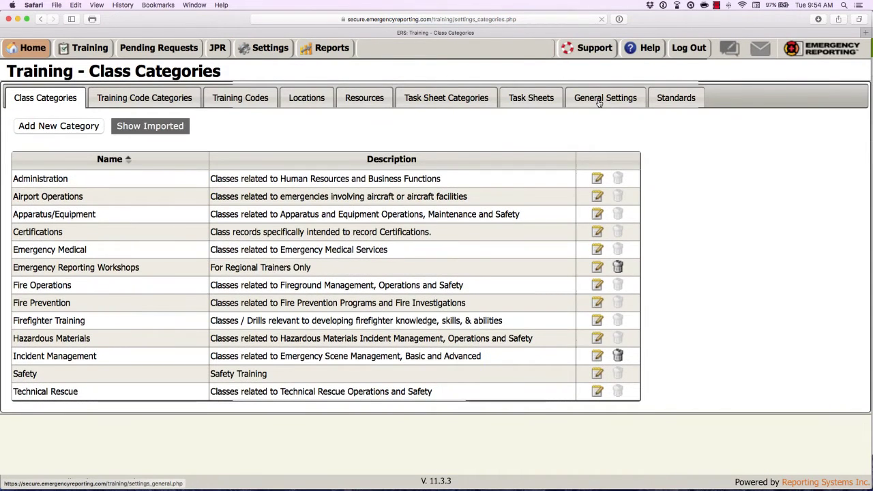
click(599, 101)
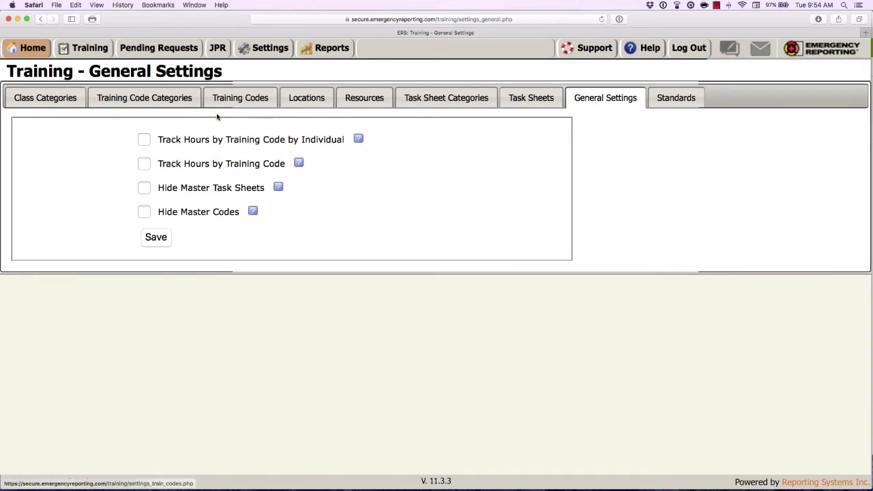
click(143, 165)
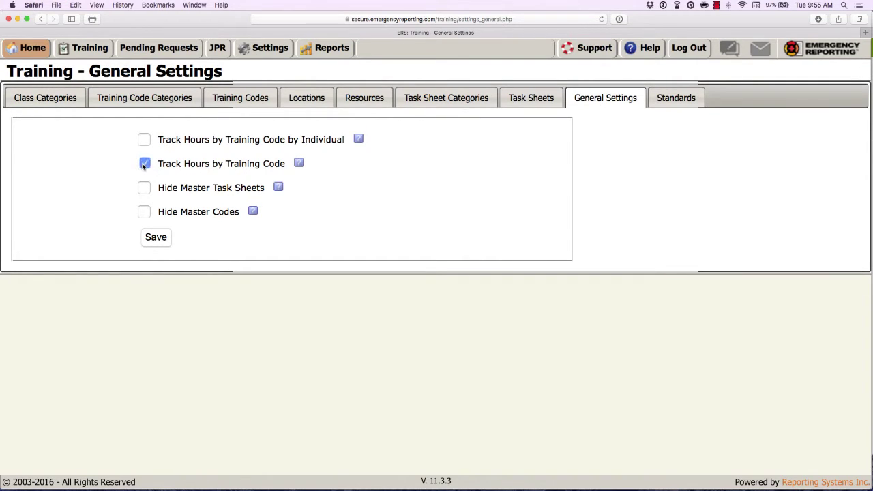
click(157, 239)
- Reopen the Annual Extrication Update class and review its class length, the hours per training code and its people list
click(88, 48)
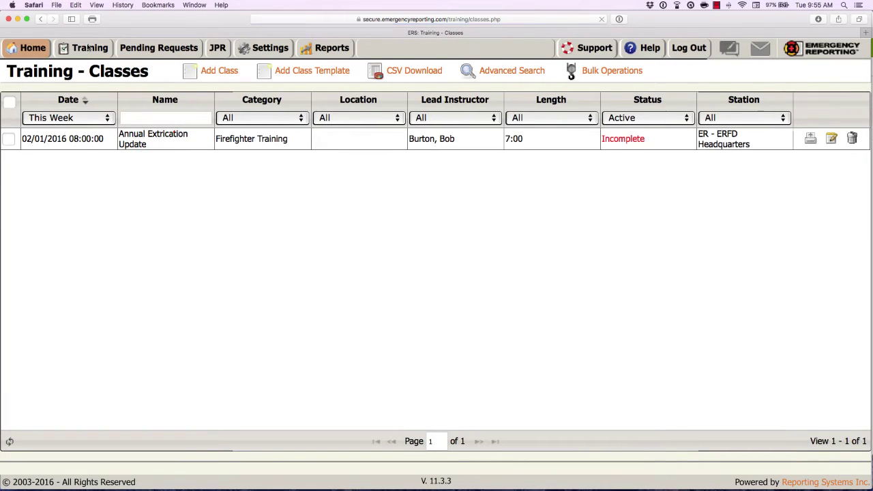
click(156, 143)
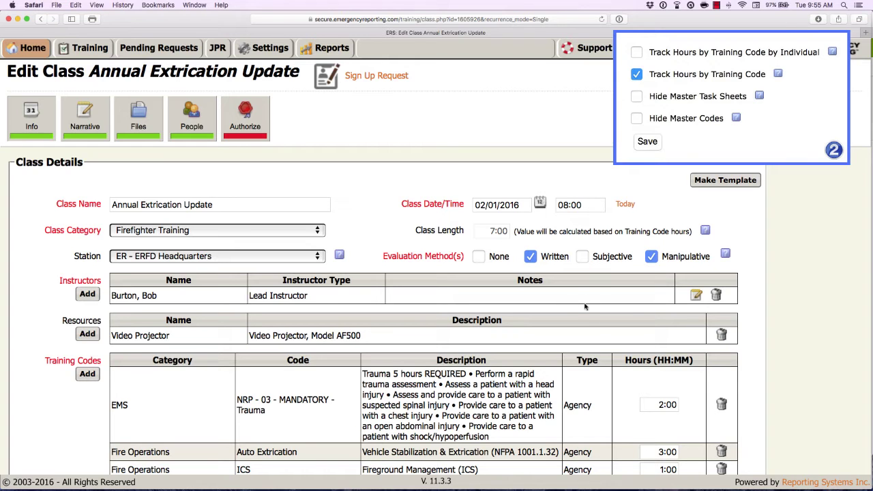
scroll(584, 307, down, 3)
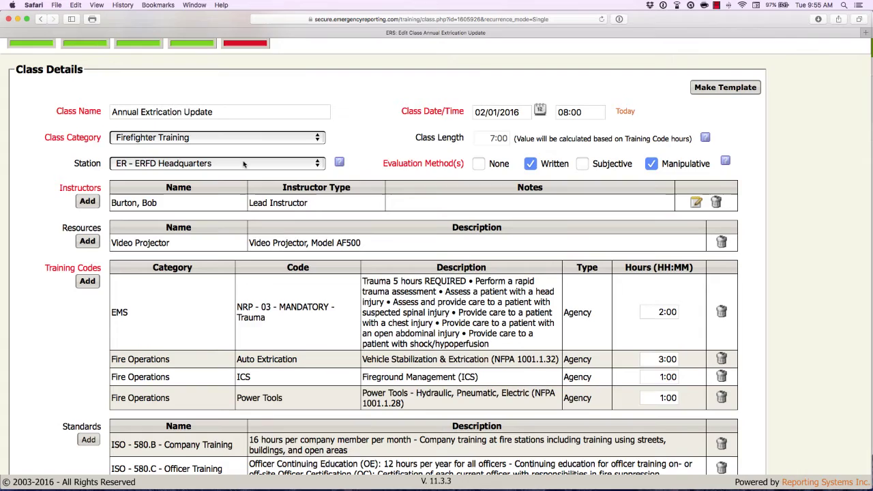
scroll(243, 163, up, 3)
click(193, 117)
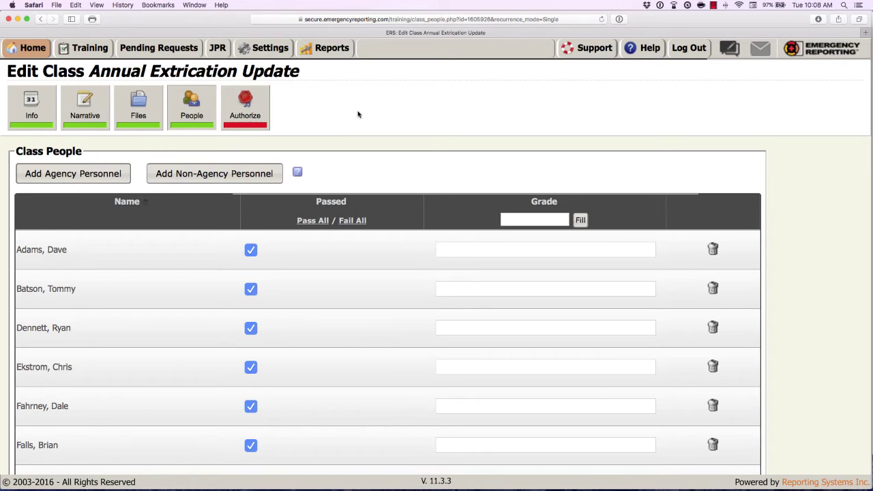
- Disable Track Hours by Training Code in the training general settings and save
click(276, 53)
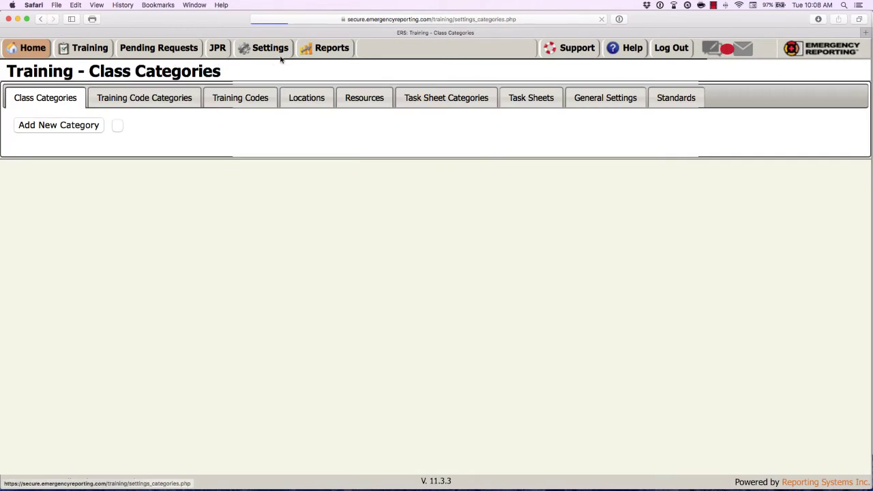
click(588, 107)
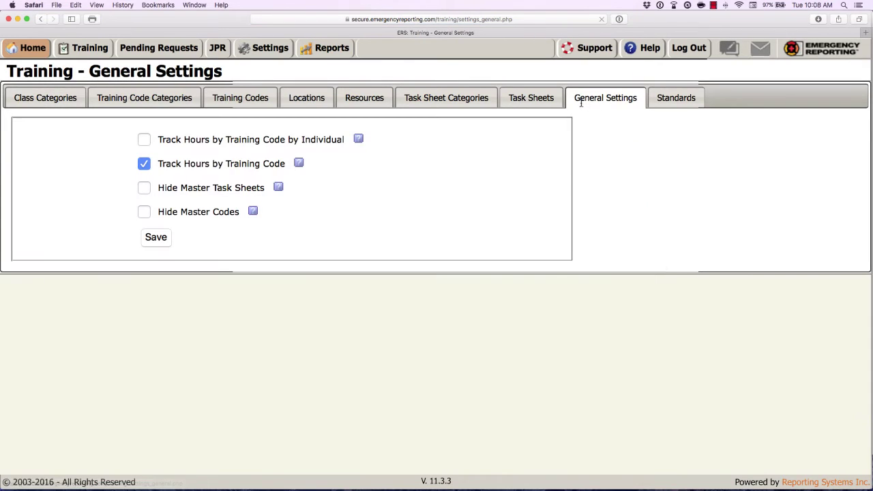
click(144, 164)
click(156, 237)
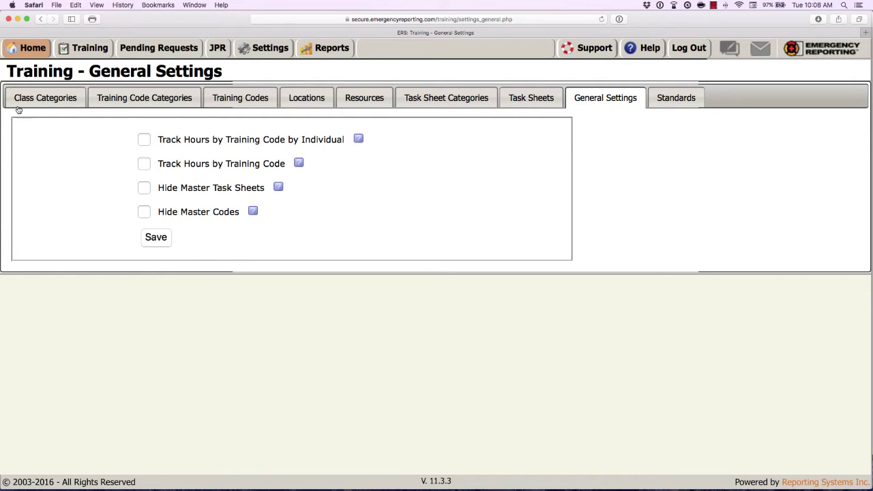
- Enable hourly payroll for training in the Payroll module's settings and update them
mouse_move(20, 48)
click(61, 352)
click(54, 370)
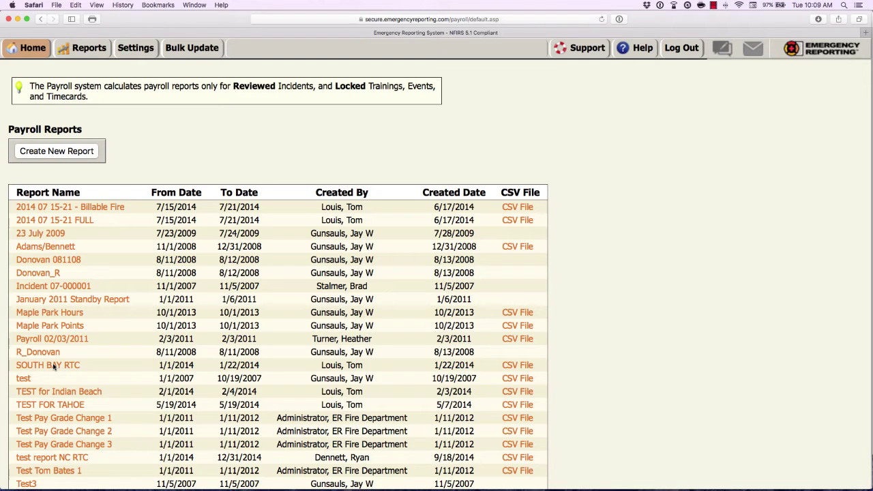
click(128, 56)
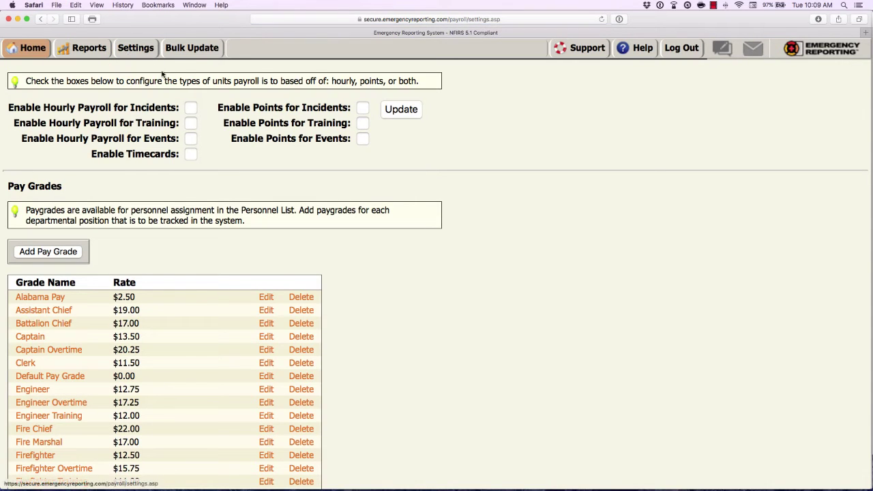
click(190, 123)
click(399, 110)
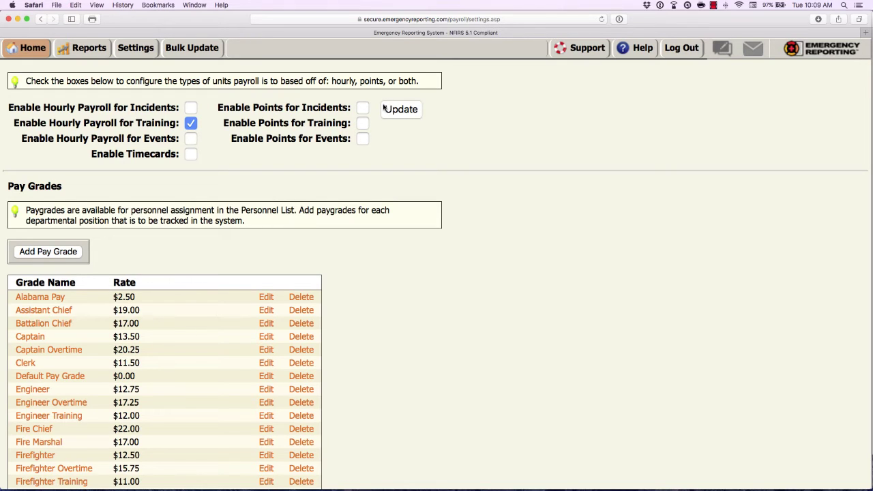
- Return to Training 3.0 and review the class length and the people list of the Annual Extrication Update class
mouse_move(31, 49)
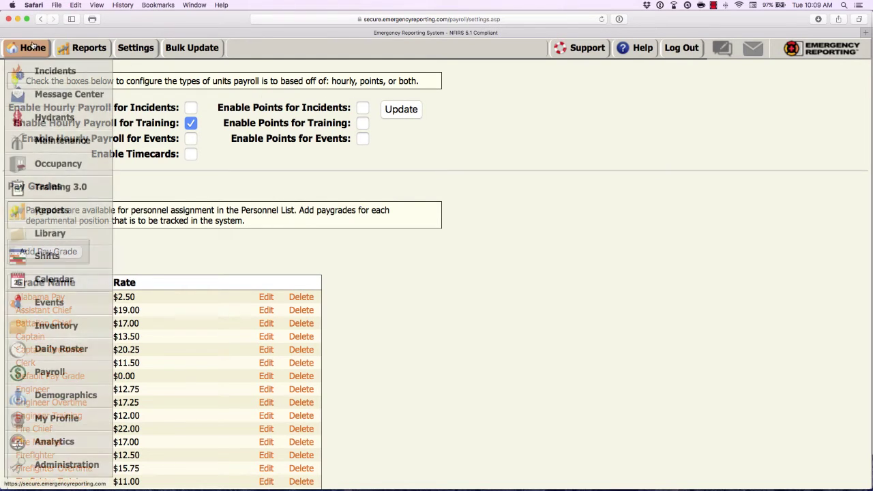
click(48, 193)
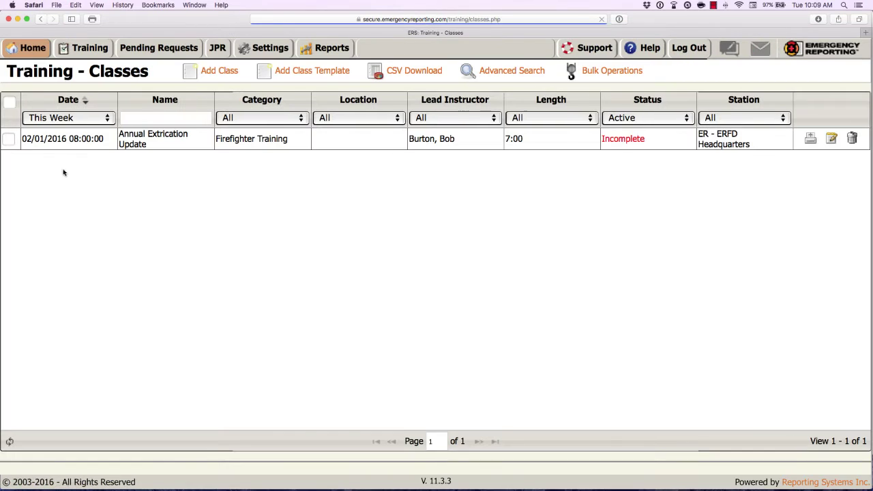
double_click(106, 139)
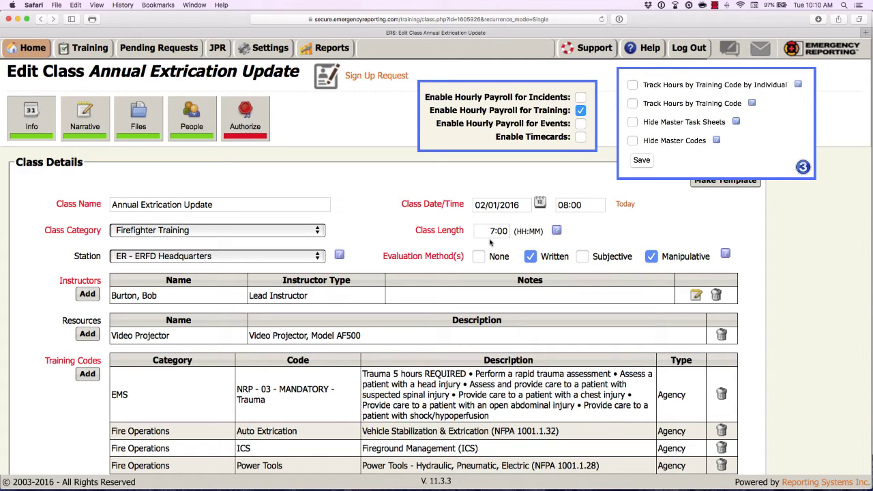
click(191, 122)
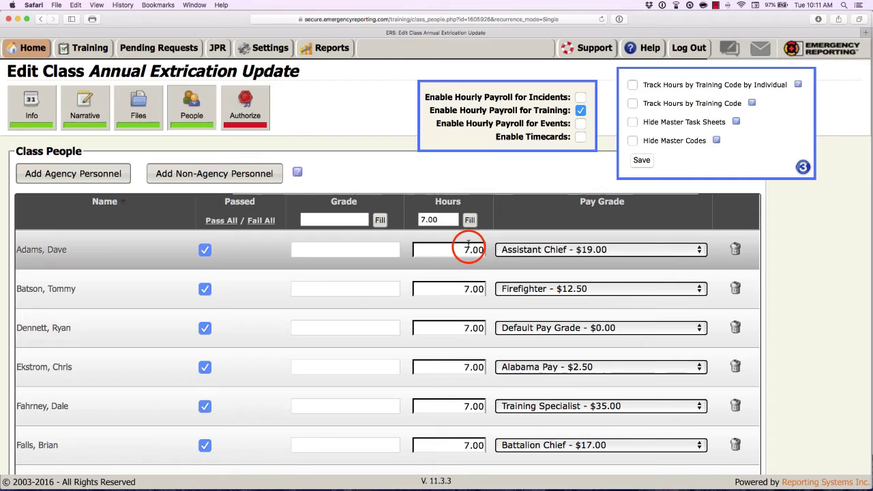
- Set the first attendee's hours to 3.5 and refill the hours of all attendees with 7.00
double_click(457, 250)
text(3.5)
key(Tab)
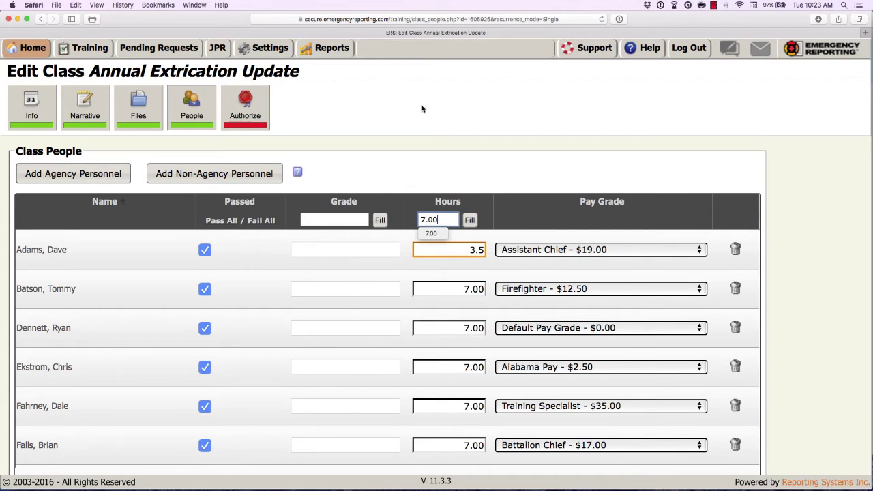
click(470, 220)
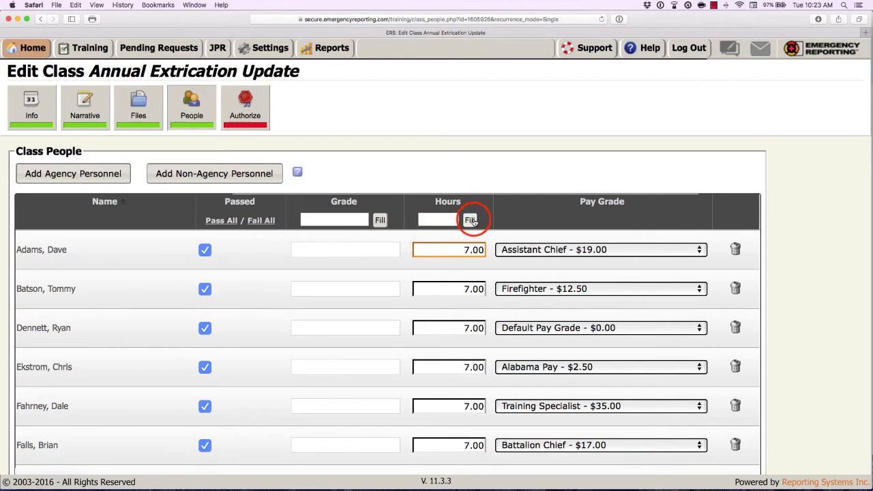
- Turn on Track Hours by Training Code again in the training general settings and save
click(270, 49)
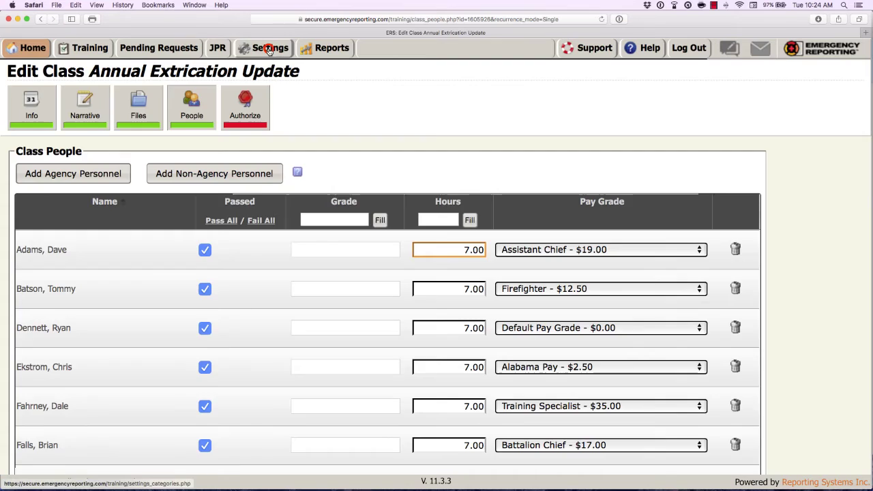
click(585, 100)
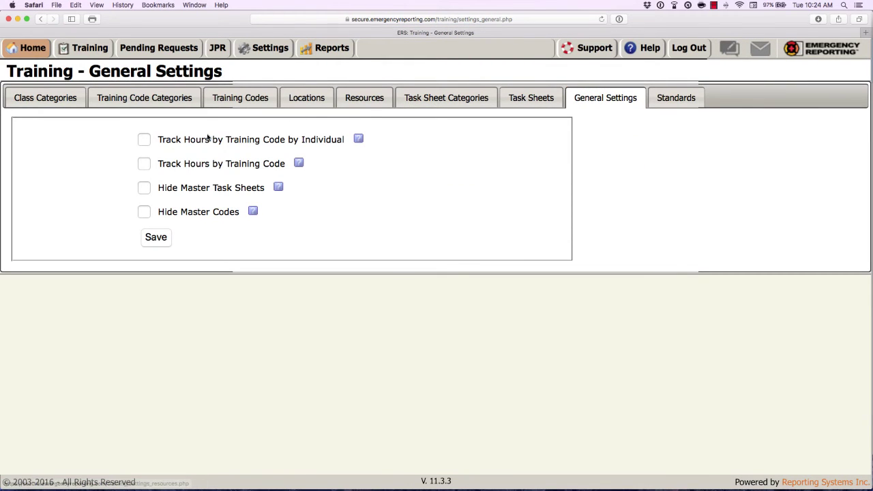
click(144, 163)
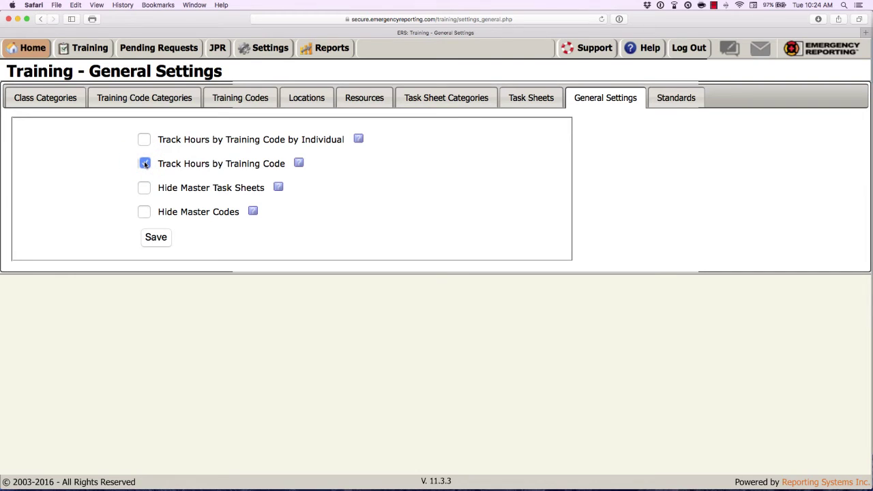
click(157, 237)
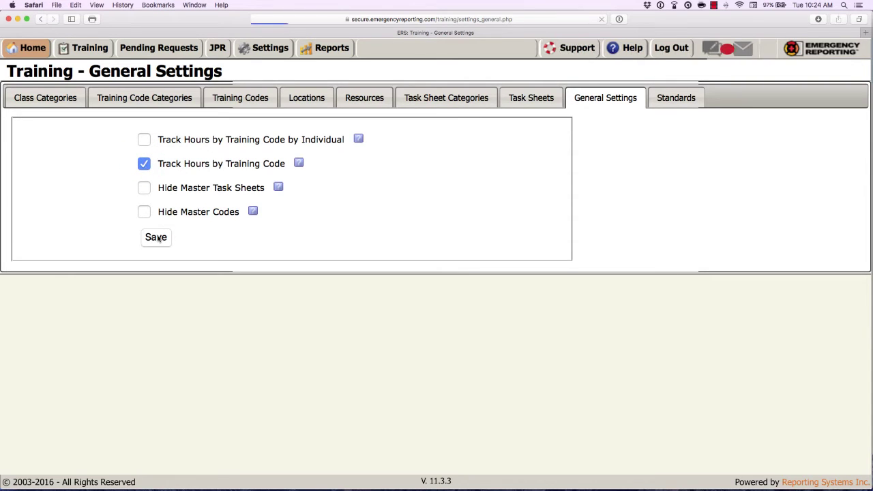
- Examine the training code hours of the Annual Extrication Update class and the hours and pay grades of its people
click(89, 47)
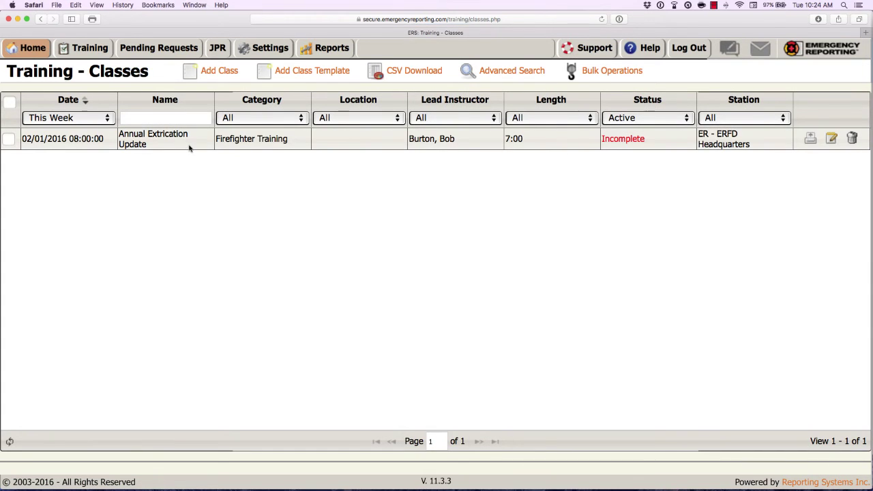
click(189, 148)
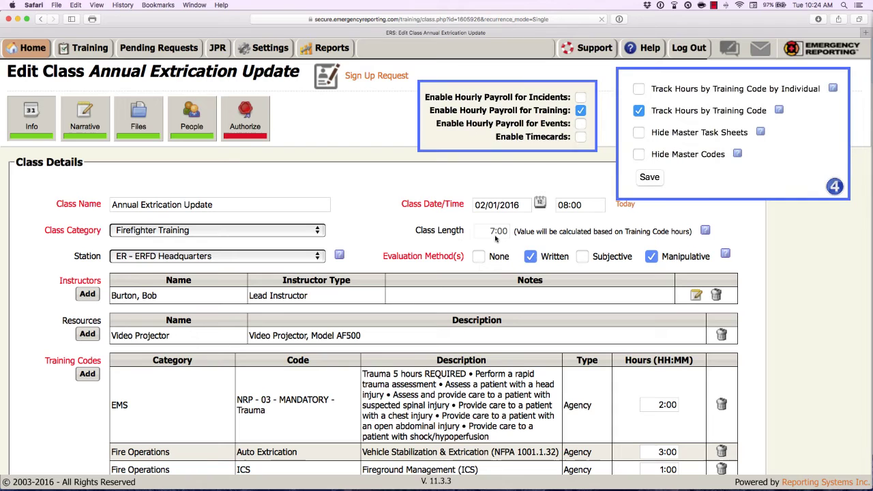
scroll(606, 381, down, 3)
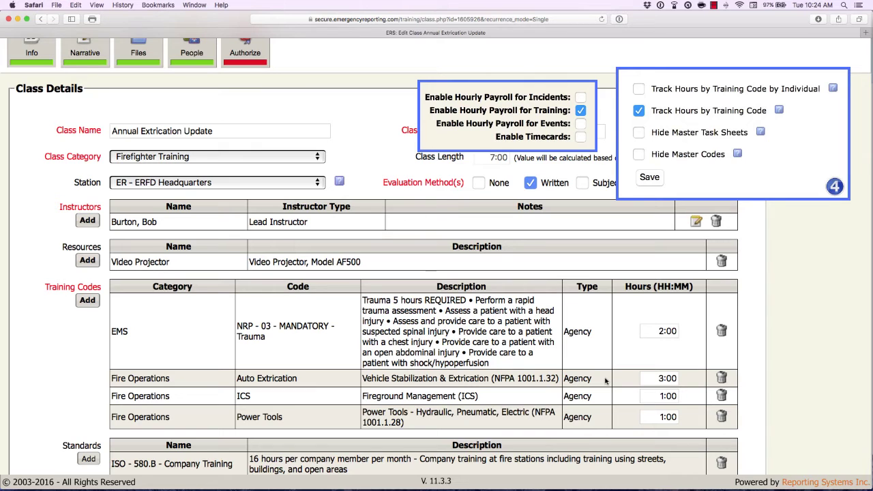
scroll(605, 381, up, 3)
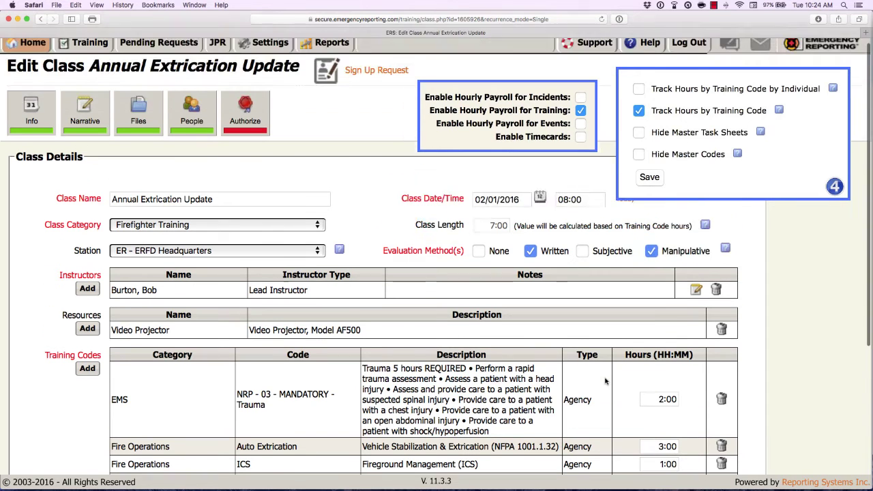
click(191, 108)
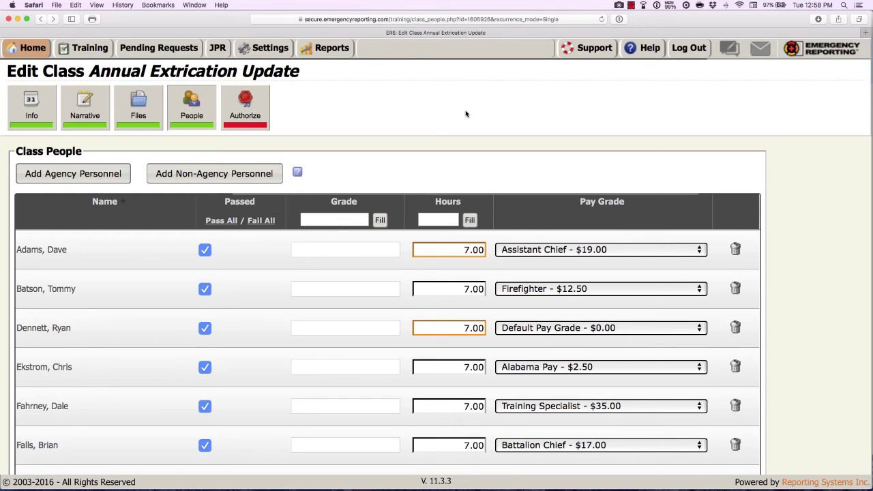
- Turn on Track Hours by Training Code by Individual in the training general settings and save
click(270, 48)
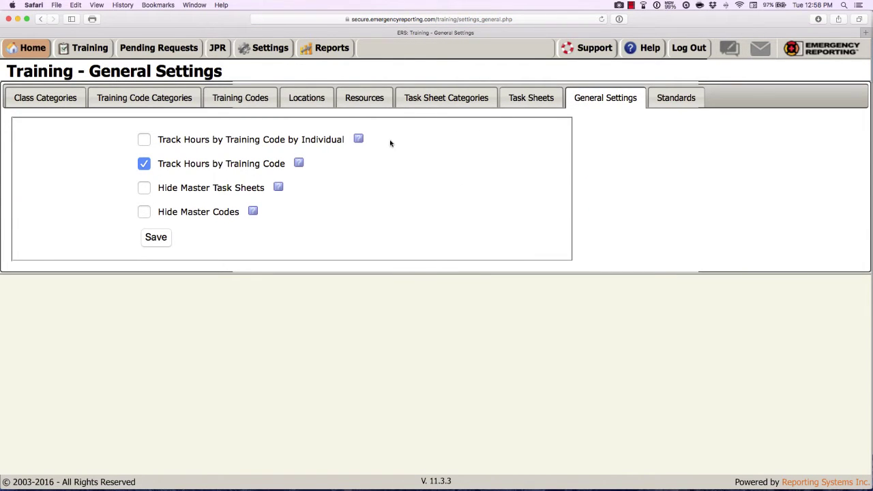
click(145, 139)
click(159, 240)
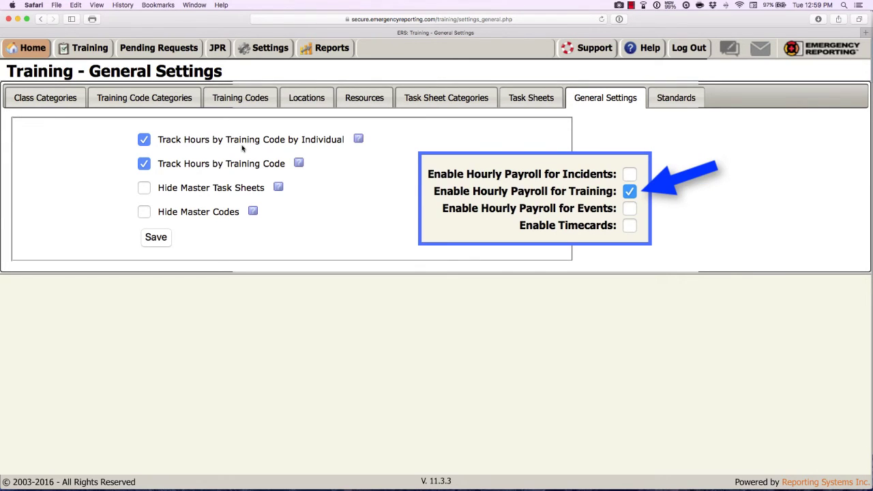
- Return to the training classes and open the people list of the Annual Extrication Update class
click(79, 55)
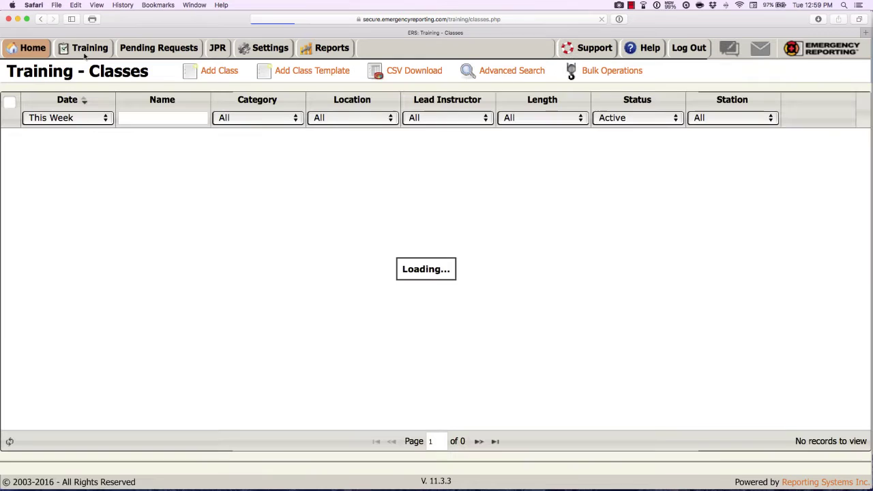
click(184, 147)
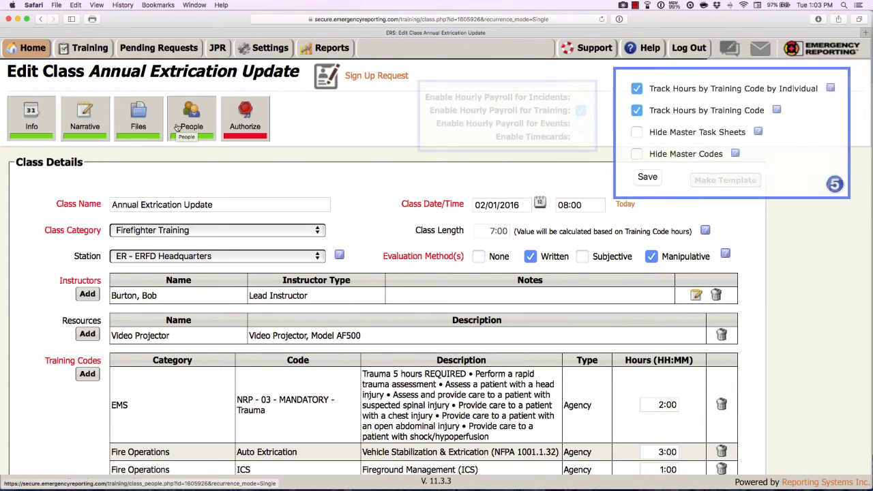
click(178, 127)
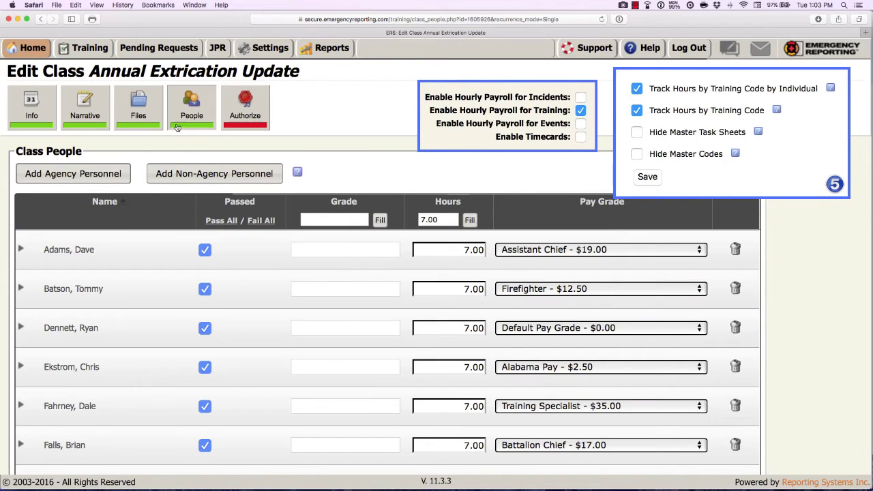
- Expand the first attendee's training codes, set the Auto Extrication hours to 02:00 and clear the ICS hours
click(21, 250)
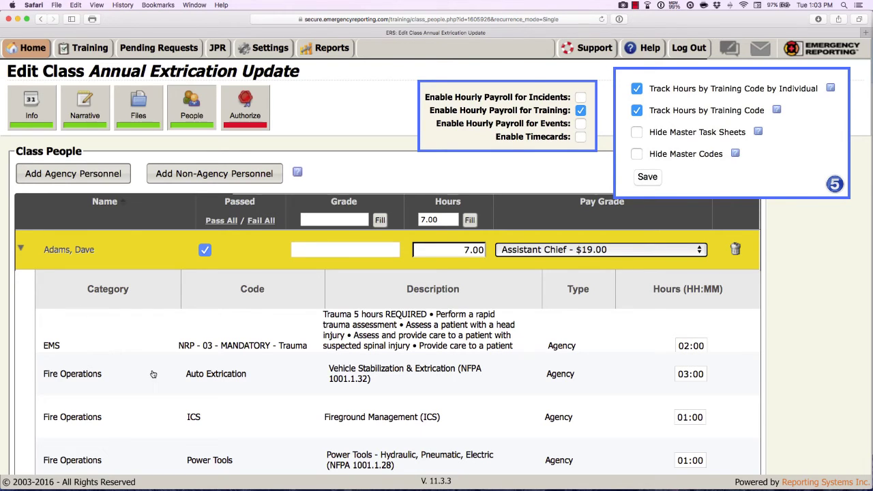
triple_click(693, 374)
text(02:00)
triple_click(691, 417)
key(BackSpace)
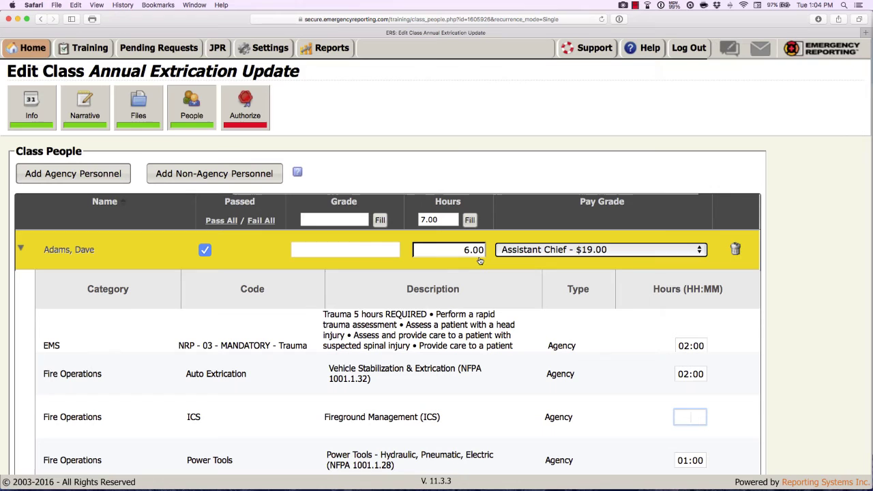
- Expand the second attendee's training codes, set the Power Tools hours to 01:30 and clear the ICS hours
scroll(480, 261, down, 8)
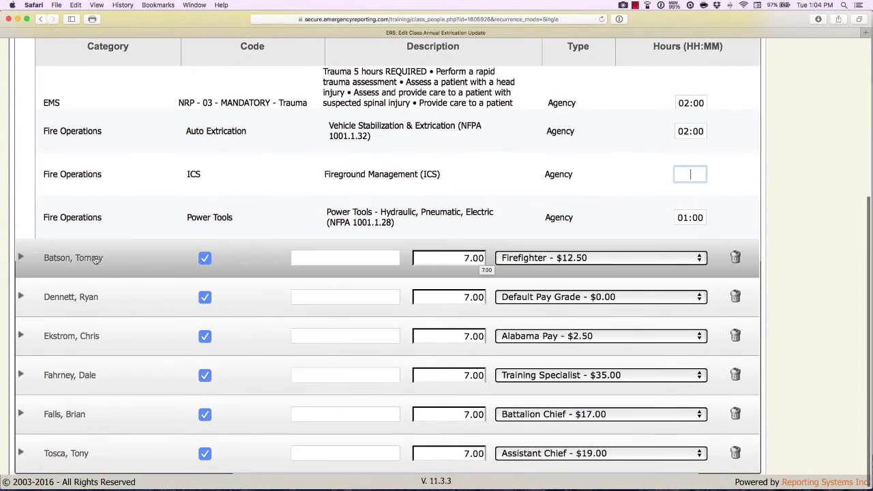
click(21, 257)
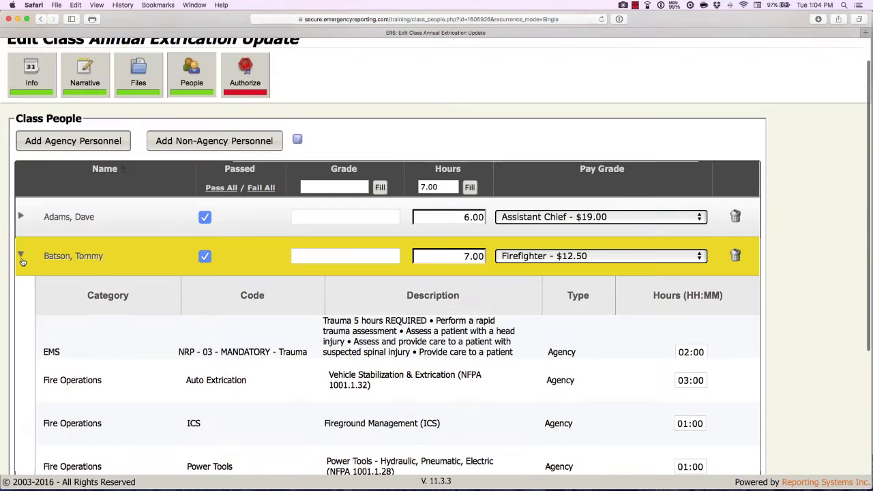
scroll(259, 390, down, 3)
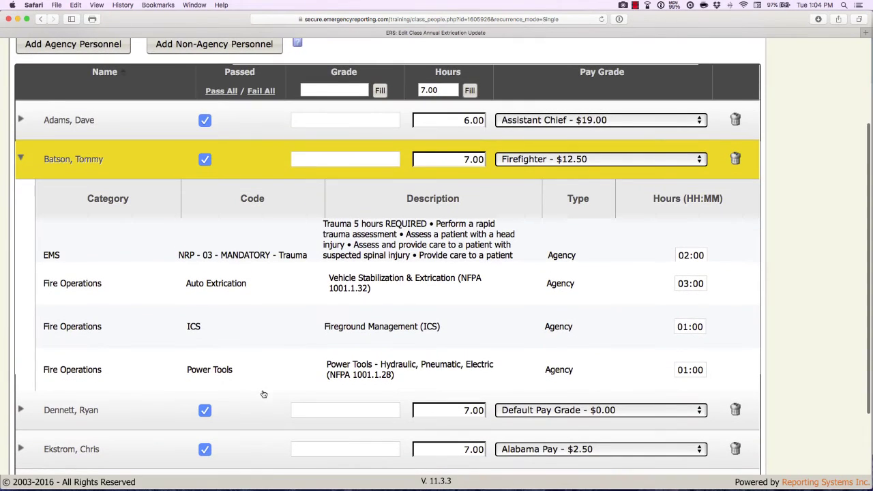
click(690, 370)
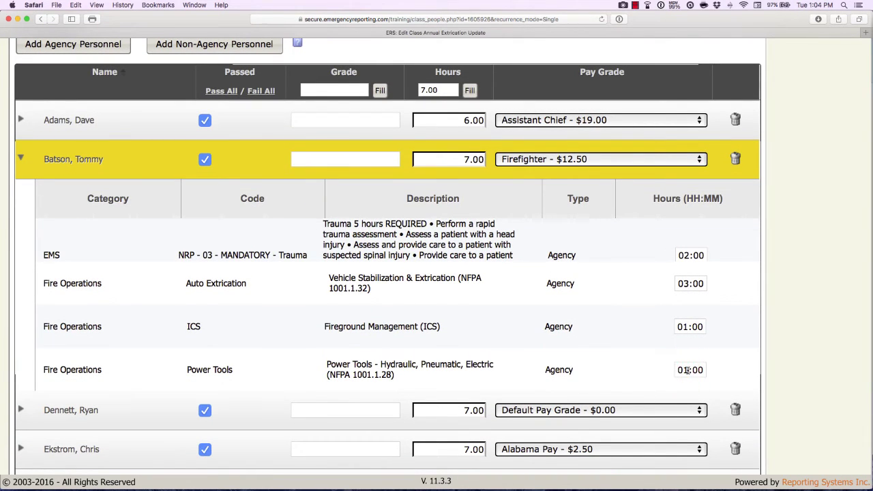
click(689, 370)
text(01:30)
click(675, 326)
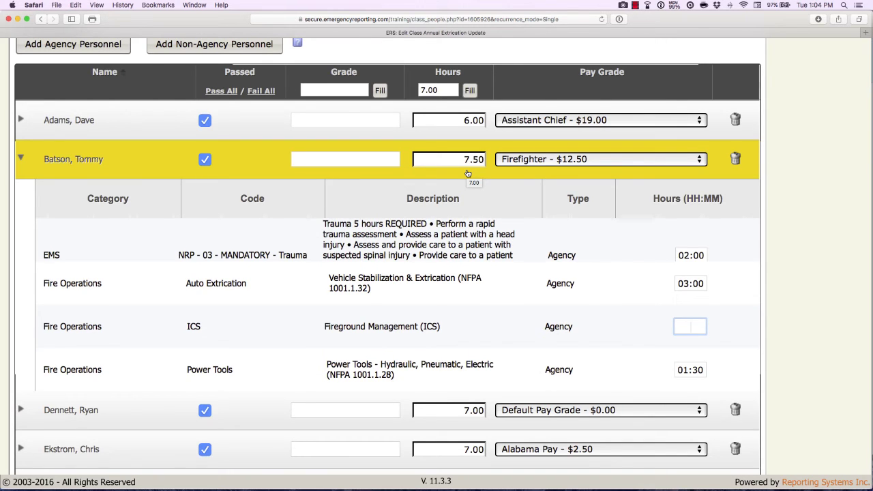
- Review the attendees' hours and check the class authorization page for validation warnings
scroll(298, 149, down, 3)
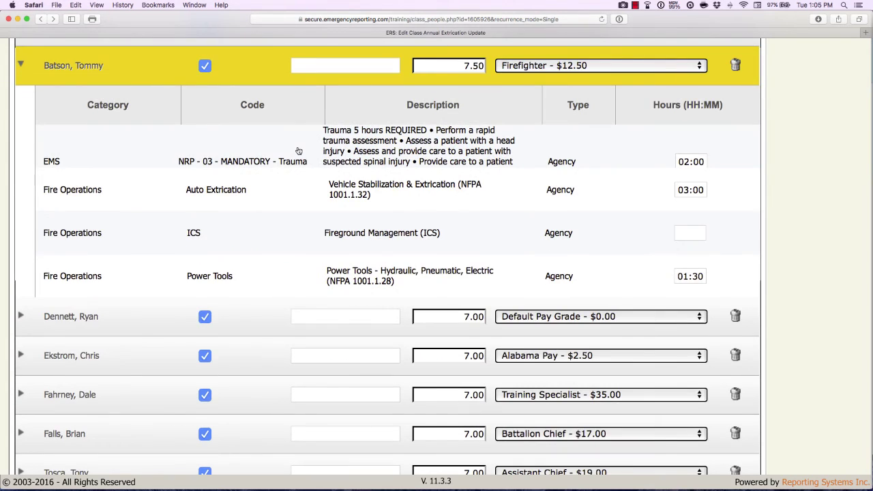
scroll(298, 150, up, 5)
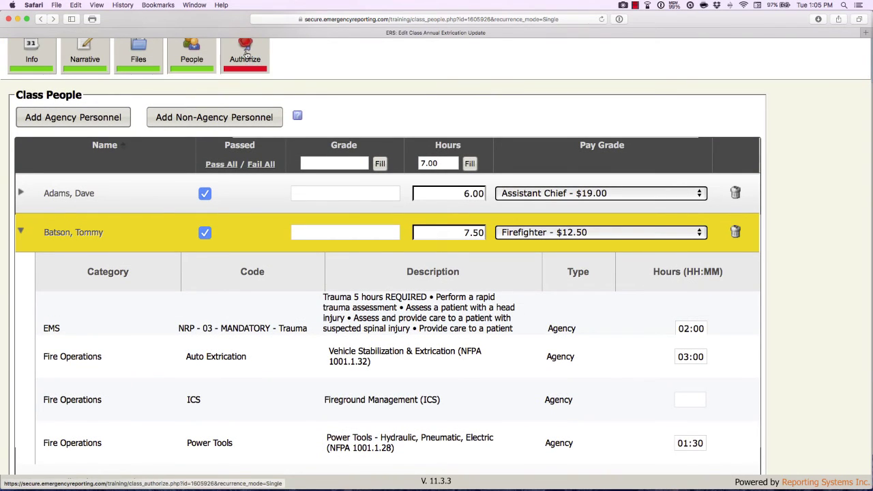
click(246, 53)
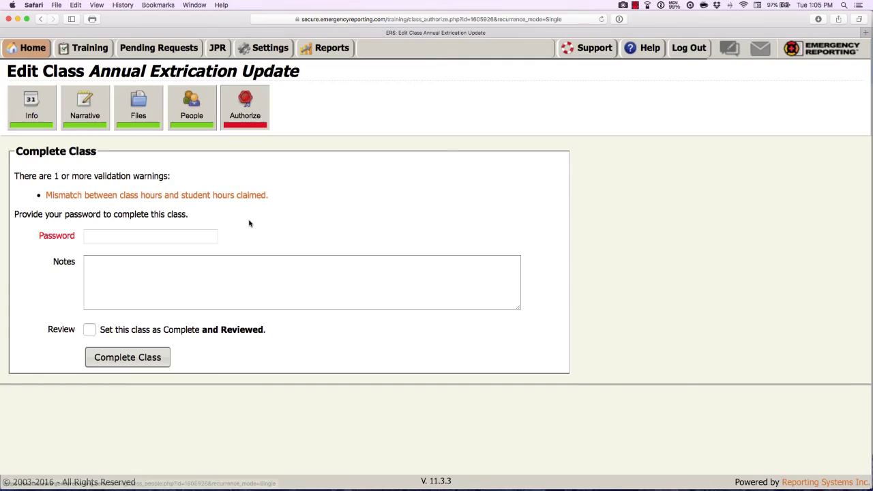